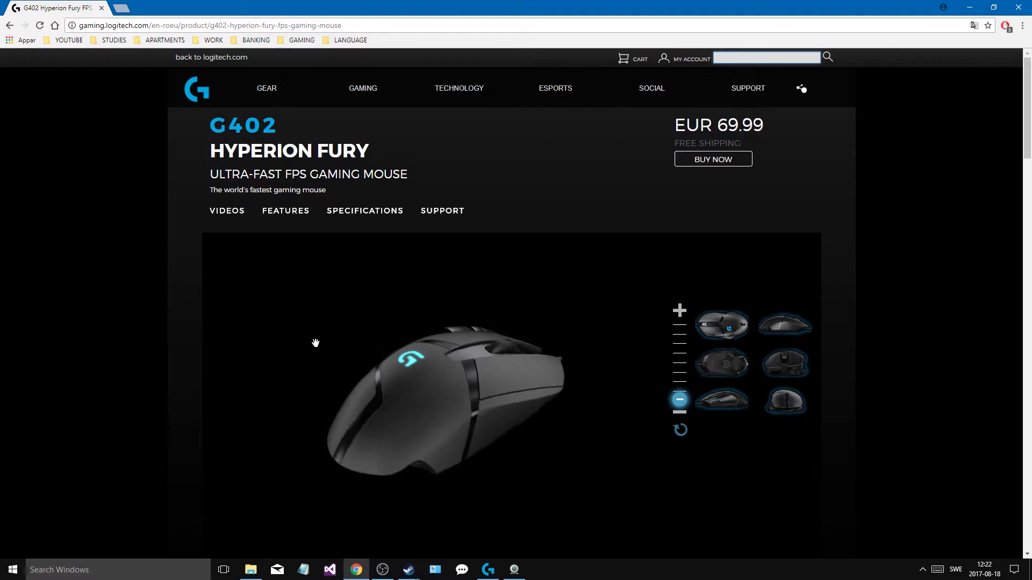
Rotate the 3D G402 model to view its side, then scroll down to the Features section.
{"action": "left_click_drag", "start_coordinate": [314, 344], "coordinate": [392, 334]}
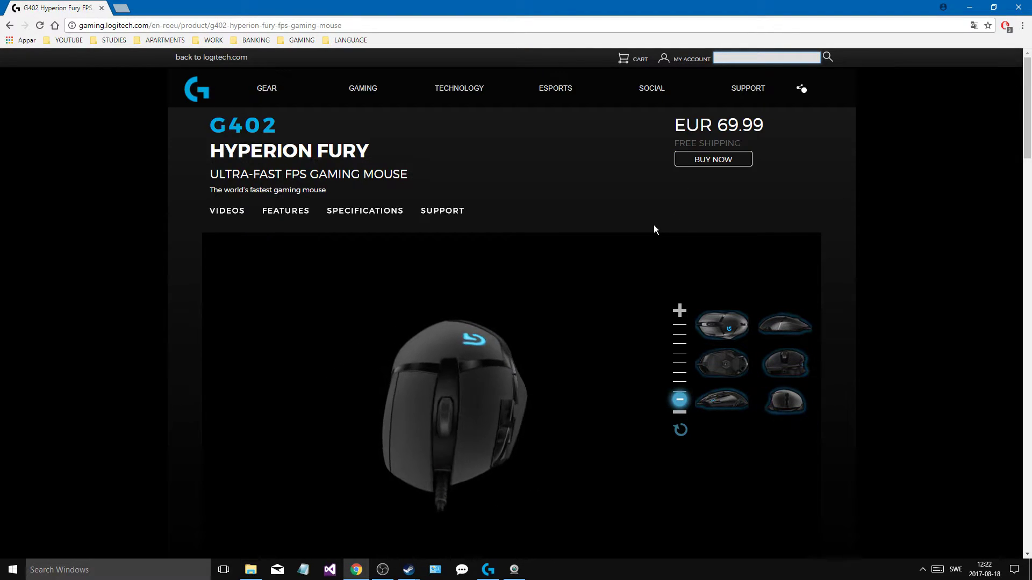
{"action": "scroll", "coordinate": [654, 229], "scroll_direction": "down", "scroll_amount": 2}
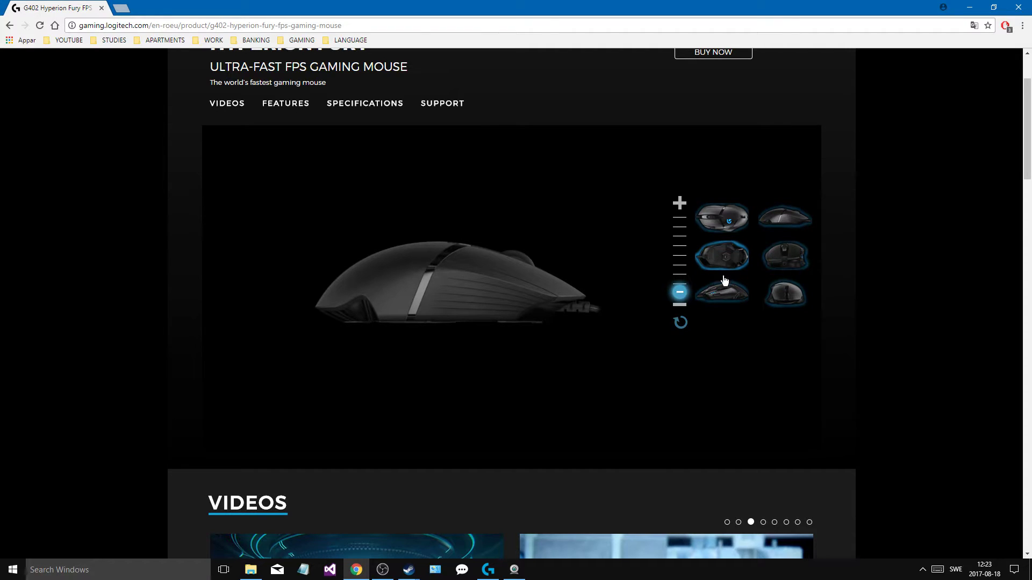
{"action": "scroll", "coordinate": [604, 381], "scroll_direction": "down", "scroll_amount": 1}
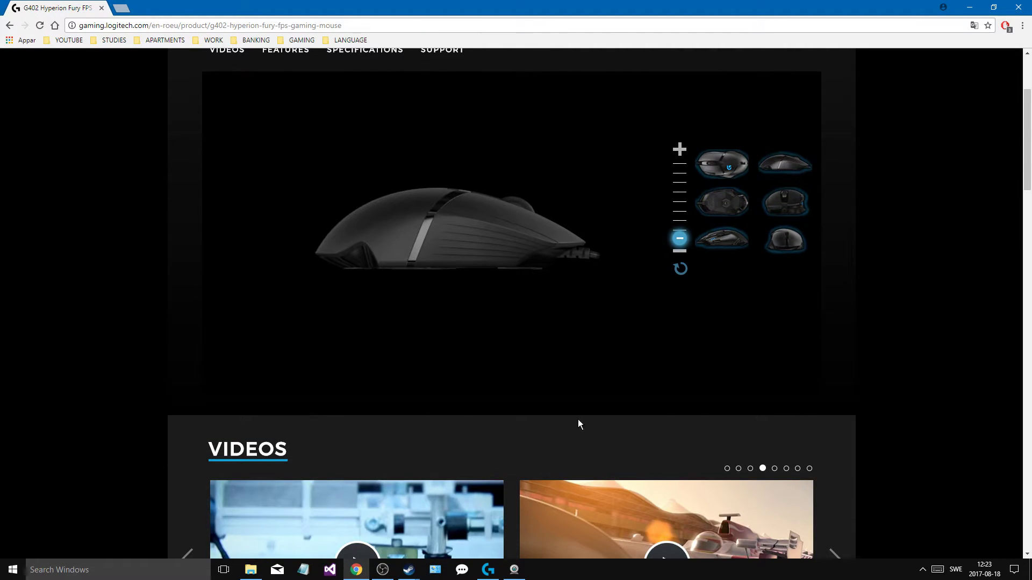
{"action": "scroll", "coordinate": [570, 436], "scroll_direction": "down", "scroll_amount": 12}
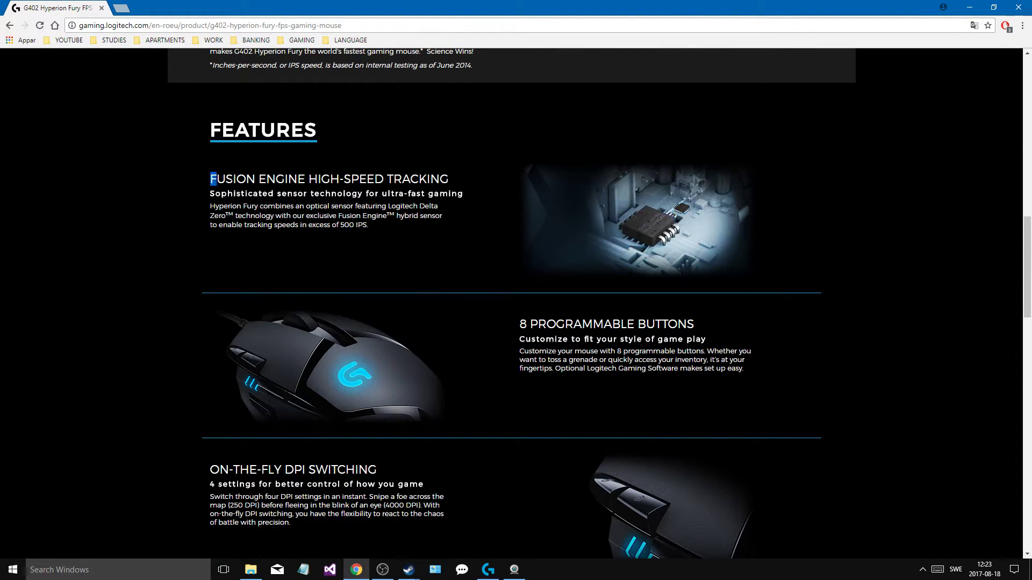
{"action": "left_click_drag", "start_coordinate": [243, 179], "coordinate": [210, 179]}
{"action": "left_click", "coordinate": [311, 180]}
{"action": "left_click", "coordinate": [311, 180]}
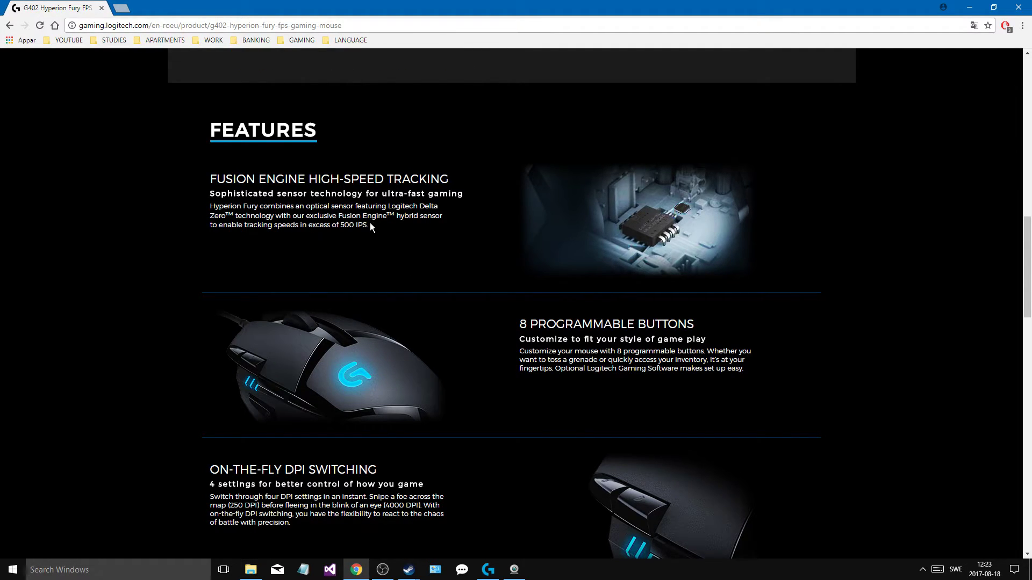
{"action": "left_click_drag", "start_coordinate": [368, 226], "coordinate": [341, 226]}
{"action": "left_click", "coordinate": [352, 232]}
{"action": "left_click_drag", "start_coordinate": [339, 224], "coordinate": [361, 225]}
{"action": "left_click", "coordinate": [380, 228]}
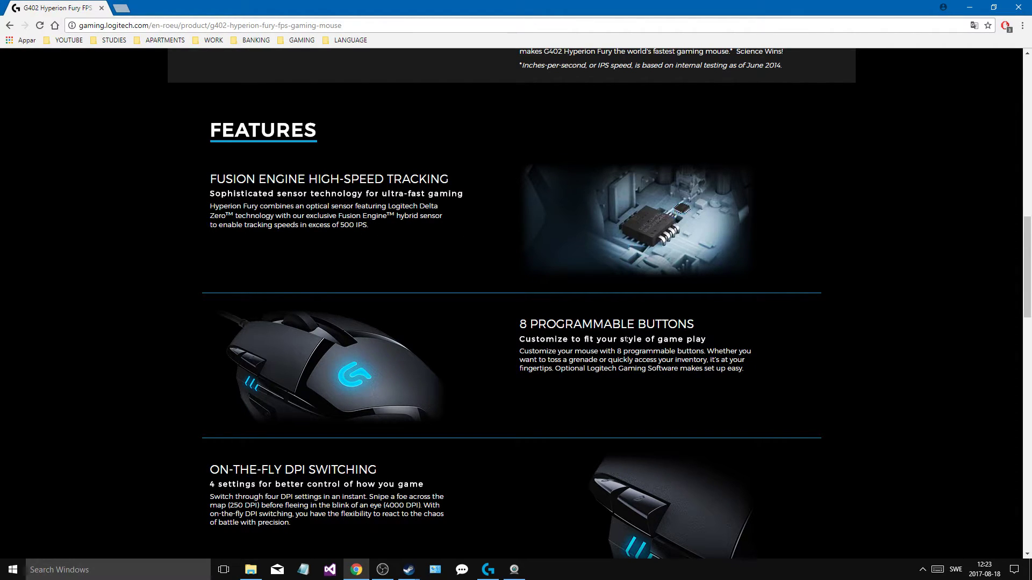
{"action": "left_click_drag", "start_coordinate": [518, 328], "coordinate": [723, 349]}
{"action": "left_click", "coordinate": [674, 340]}
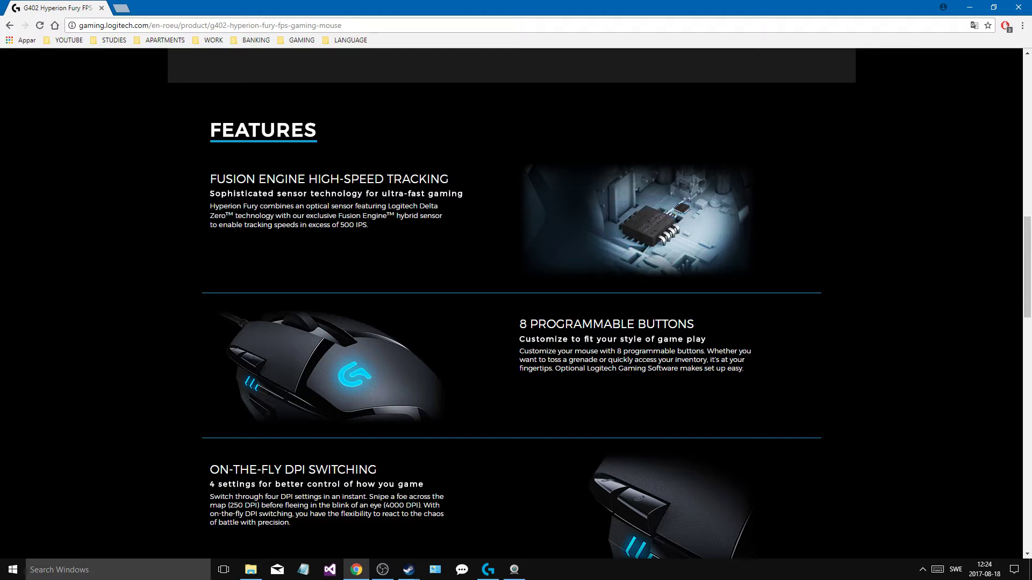
Read the DPI switching and ARM processor feature blocks, highlighting their headings.
{"action": "scroll", "coordinate": [691, 352], "scroll_direction": "down", "scroll_amount": 2}
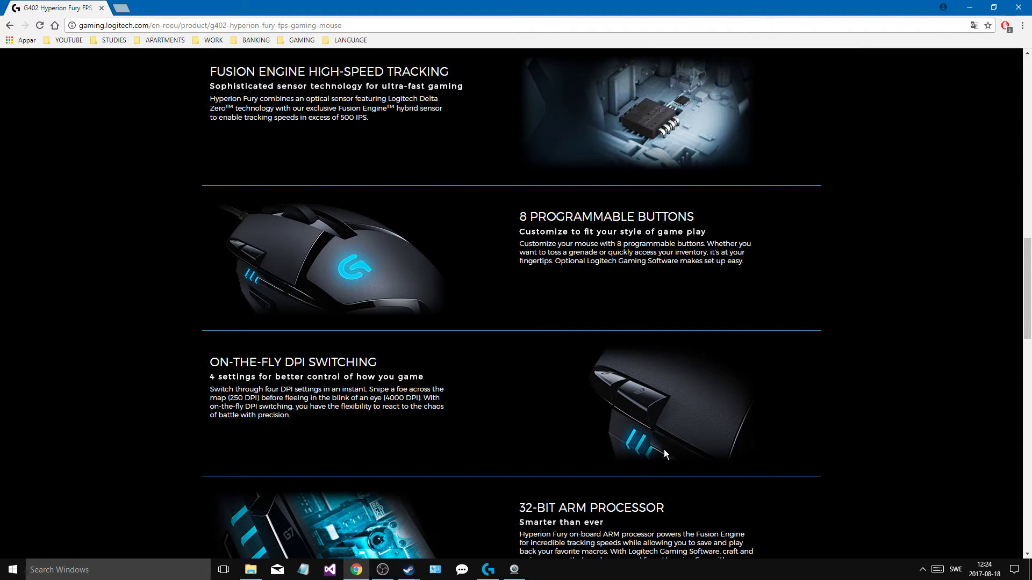
{"action": "scroll", "coordinate": [495, 376], "scroll_direction": "down", "scroll_amount": 1}
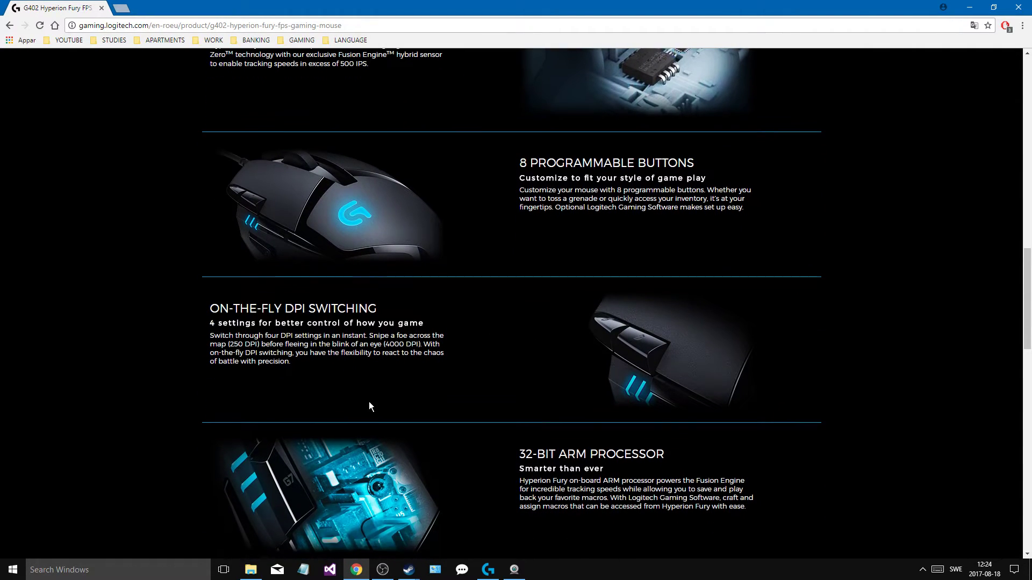
{"action": "left_click_drag", "start_coordinate": [211, 309], "coordinate": [422, 335]}
{"action": "left_click", "coordinate": [423, 335]}
{"action": "scroll", "coordinate": [364, 374], "scroll_direction": "down", "scroll_amount": 2}
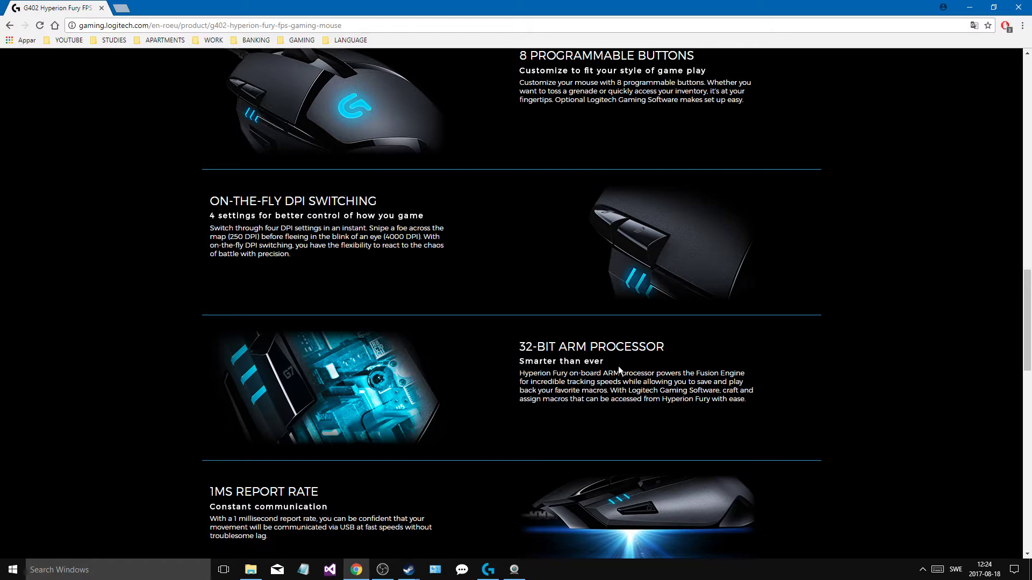
{"action": "scroll", "coordinate": [618, 366], "scroll_direction": "down", "scroll_amount": 1}
{"action": "scroll", "coordinate": [618, 366], "scroll_direction": "up", "scroll_amount": 1}
{"action": "left_click_drag", "start_coordinate": [519, 347], "coordinate": [654, 347]}
{"action": "left_click", "coordinate": [647, 350]}
Highlight the macros, tracking speed and 1 ms report rate lines, continuing down to Specifications.
{"action": "left_click_drag", "start_coordinate": [705, 399], "coordinate": [605, 399]}
{"action": "left_click", "coordinate": [605, 399]}
{"action": "left_click_drag", "start_coordinate": [572, 382], "coordinate": [661, 382]}
{"action": "left_click", "coordinate": [661, 382]}
{"action": "left_click_drag", "start_coordinate": [566, 382], "coordinate": [664, 382]}
{"action": "left_click", "coordinate": [664, 382]}
{"action": "scroll", "coordinate": [565, 398], "scroll_direction": "down", "scroll_amount": 3}
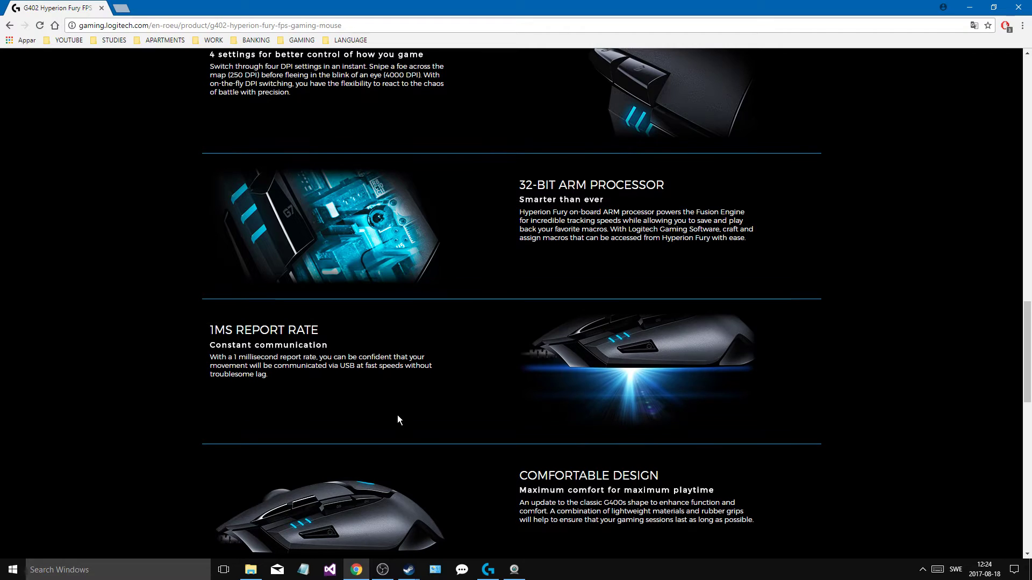
{"action": "left_click_drag", "start_coordinate": [209, 330], "coordinate": [323, 346]}
{"action": "left_click", "coordinate": [338, 341]}
{"action": "scroll", "coordinate": [363, 377], "scroll_direction": "down", "scroll_amount": 2}
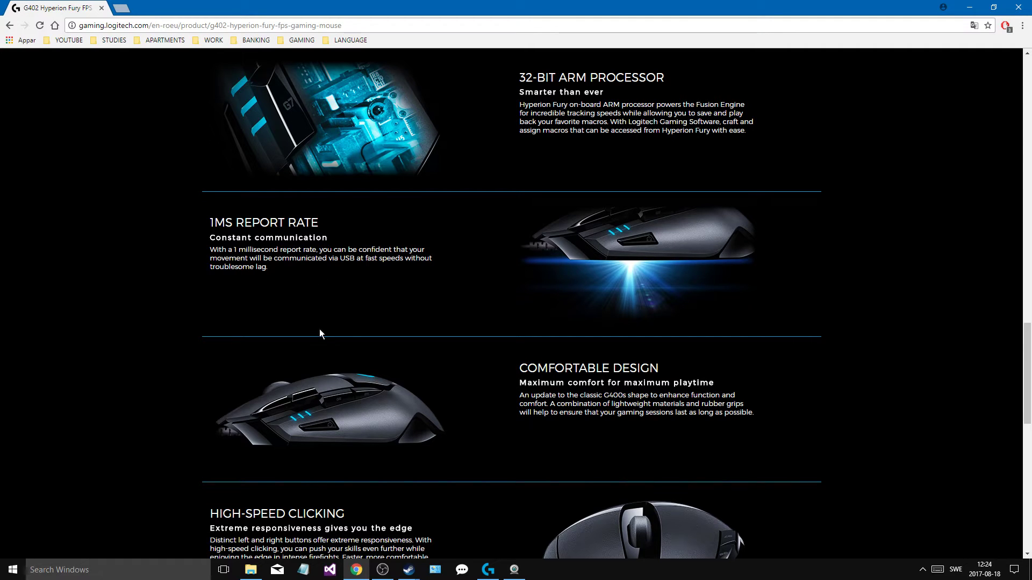
{"action": "scroll", "coordinate": [383, 440], "scroll_direction": "down", "scroll_amount": 4}
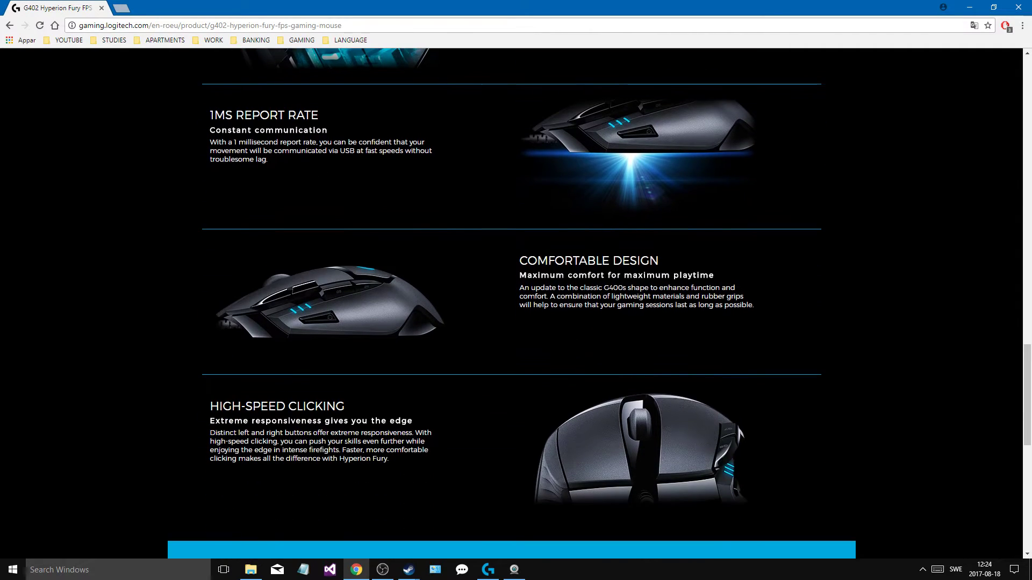
{"action": "scroll", "coordinate": [392, 438], "scroll_direction": "down", "scroll_amount": 1}
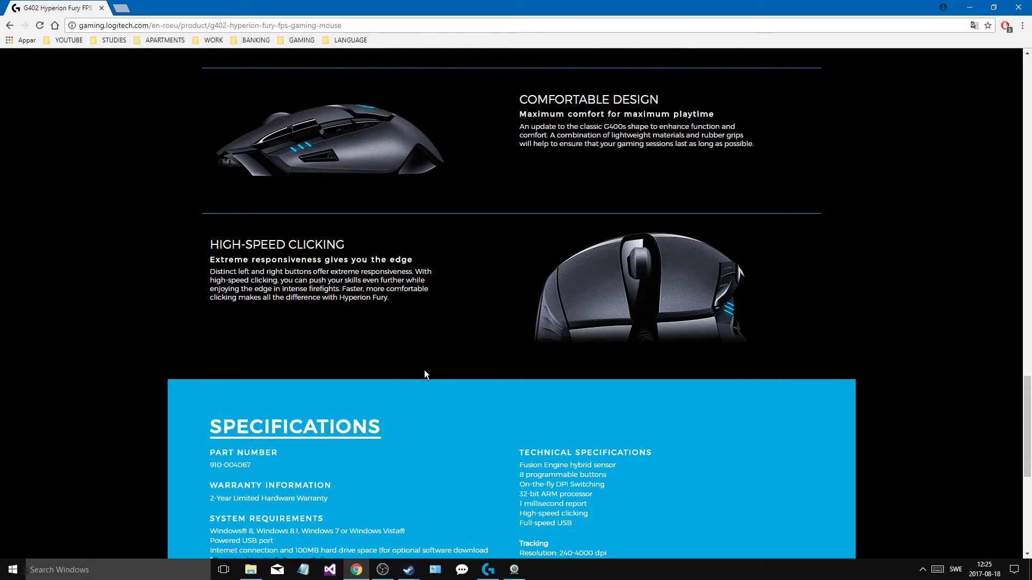
Scroll into the specifications and highlight the Glide friction and Responsiveness lines.
{"action": "scroll", "coordinate": [421, 377], "scroll_direction": "down", "scroll_amount": 5}
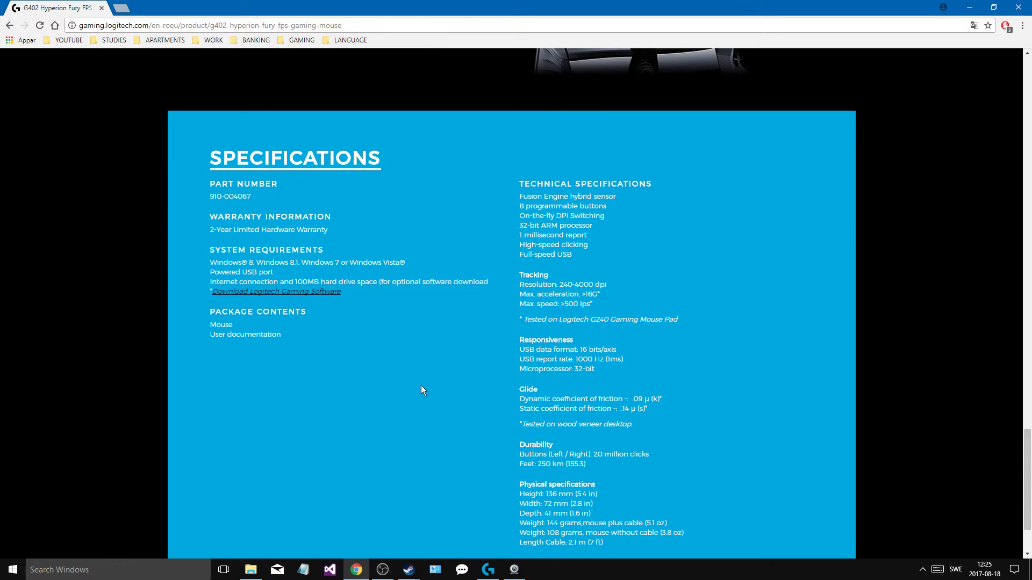
{"action": "scroll", "coordinate": [421, 386], "scroll_direction": "down", "scroll_amount": 2}
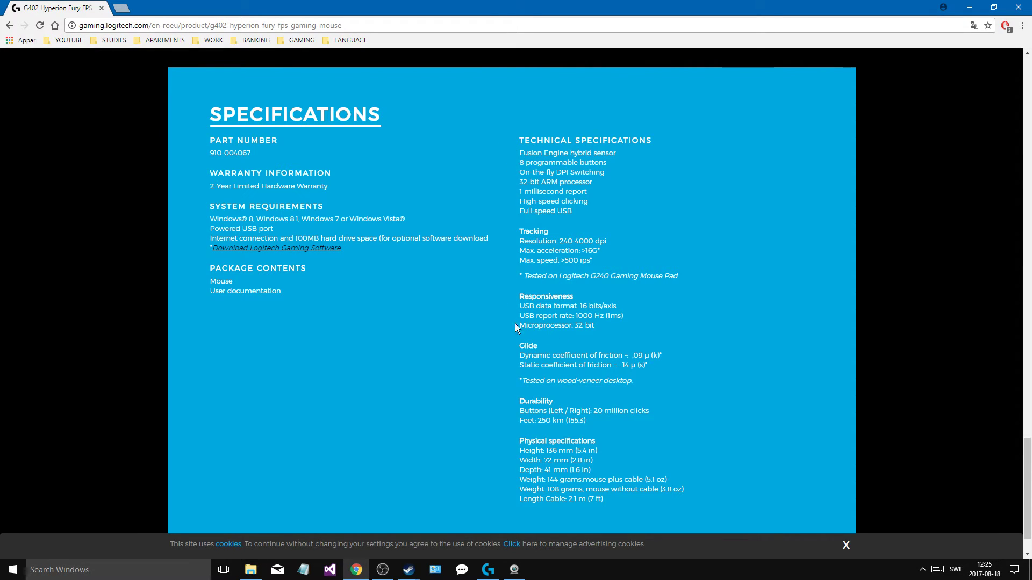
{"action": "left_click_drag", "start_coordinate": [512, 355], "coordinate": [685, 500]}
{"action": "left_click", "coordinate": [513, 353]}
{"action": "left_click_drag", "start_coordinate": [513, 357], "coordinate": [685, 500]}
{"action": "left_click", "coordinate": [653, 366]}
{"action": "left_click", "coordinate": [559, 354]}
{"action": "left_click_drag", "start_coordinate": [650, 367], "coordinate": [519, 355]}
{"action": "left_click", "coordinate": [554, 344]}
{"action": "left_click_drag", "start_coordinate": [519, 311], "coordinate": [612, 324]}
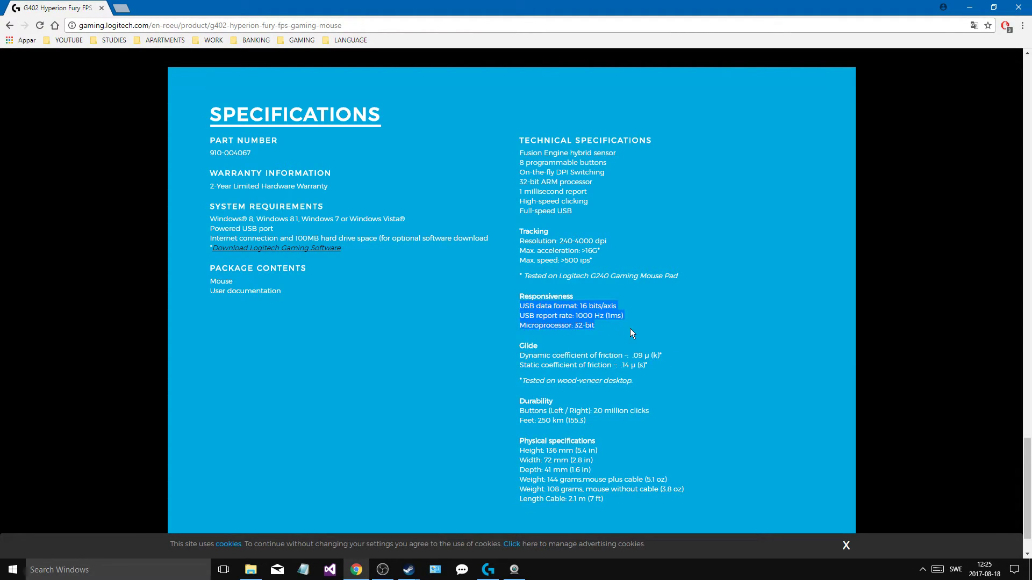
{"action": "left_click", "coordinate": [630, 328]}
Highlight the Durability lines, the 155.3 figure in the Feet line, and the Physical specifications block.
{"action": "left_click_drag", "start_coordinate": [600, 421], "coordinate": [515, 412]}
{"action": "left_click", "coordinate": [598, 411]}
{"action": "left_click_drag", "start_coordinate": [598, 412], "coordinate": [675, 404]}
{"action": "left_click", "coordinate": [556, 421]}
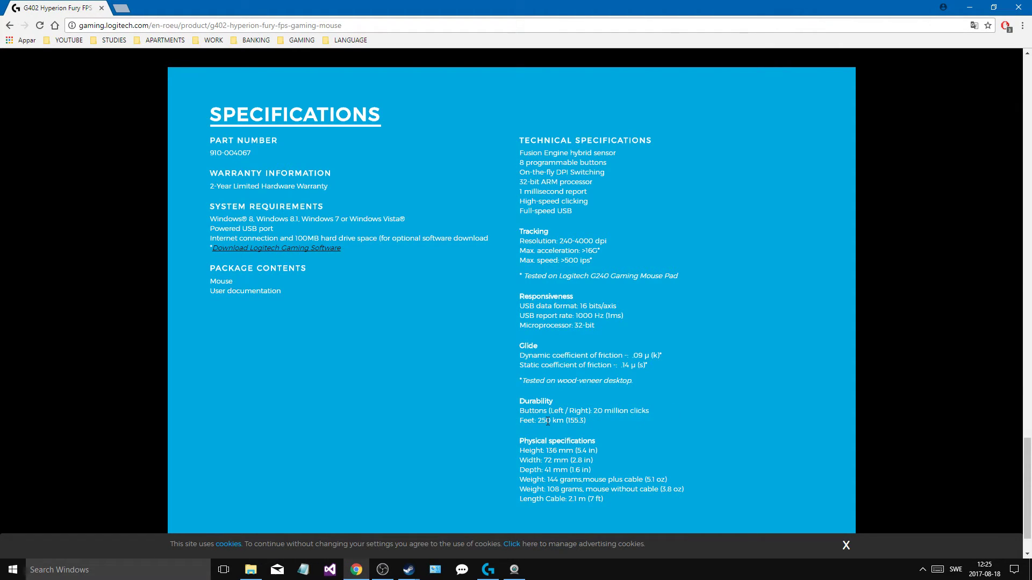
{"action": "left_click_drag", "start_coordinate": [567, 424], "coordinate": [582, 425]}
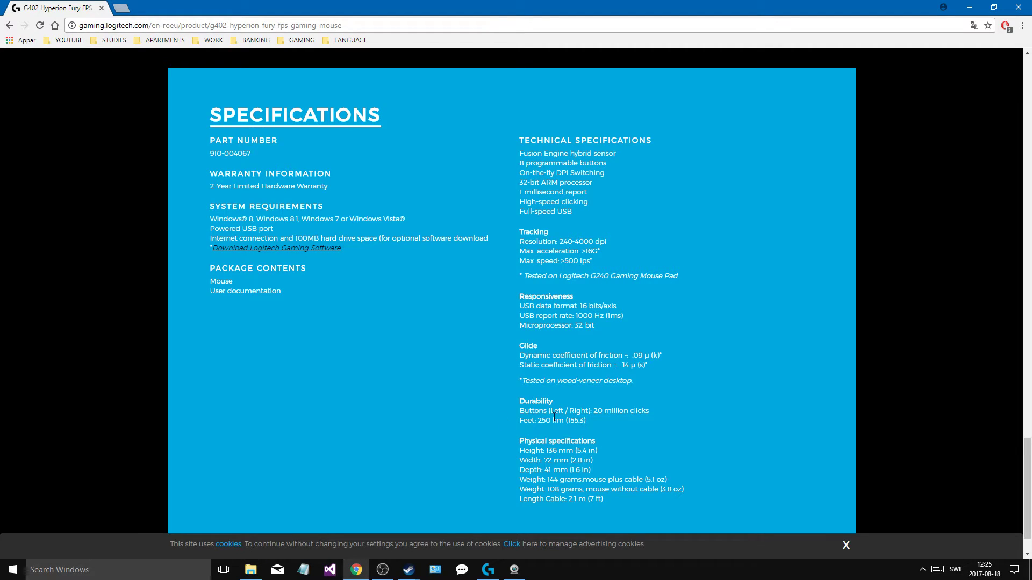
{"action": "left_click_drag", "start_coordinate": [554, 418], "coordinate": [524, 421]}
{"action": "left_click", "coordinate": [601, 421]}
{"action": "left_click", "coordinate": [538, 424]}
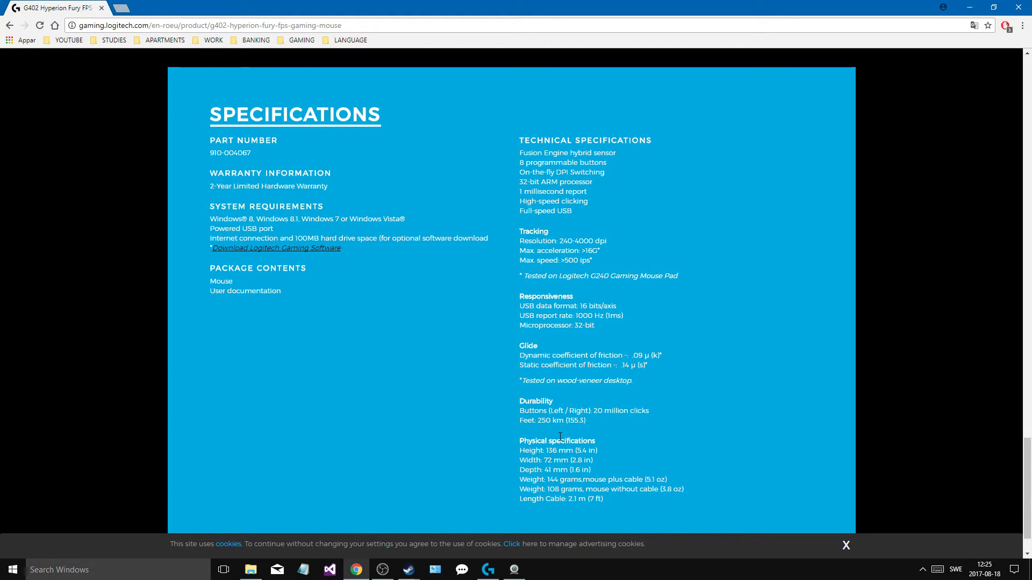
{"action": "triple_click", "coordinate": [594, 423]}
{"action": "left_click", "coordinate": [559, 419]}
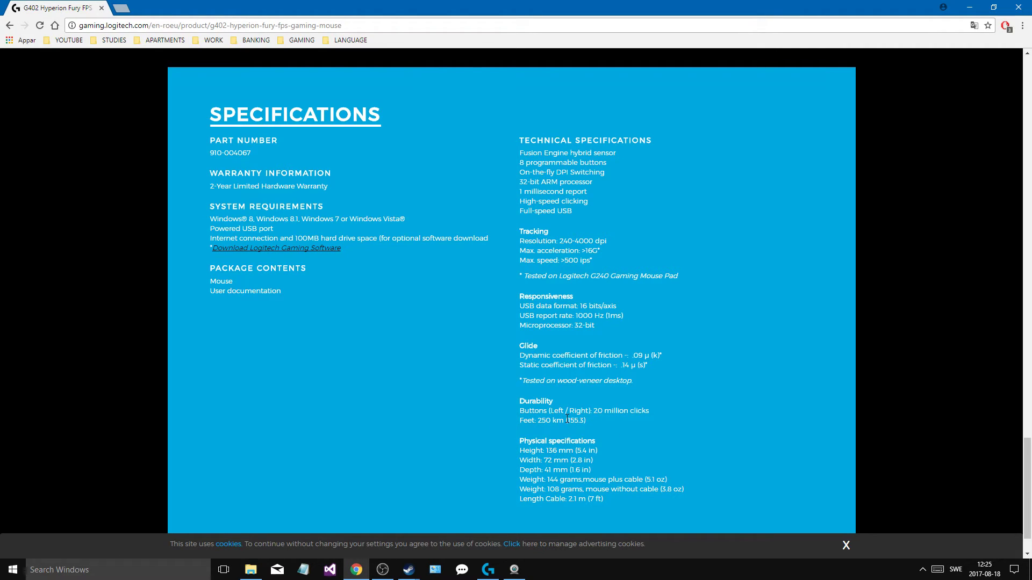
Highlight the two Weight lines, the Tracking specifications and the technical features list.
{"action": "scroll", "coordinate": [567, 419], "scroll_direction": "down", "scroll_amount": 1}
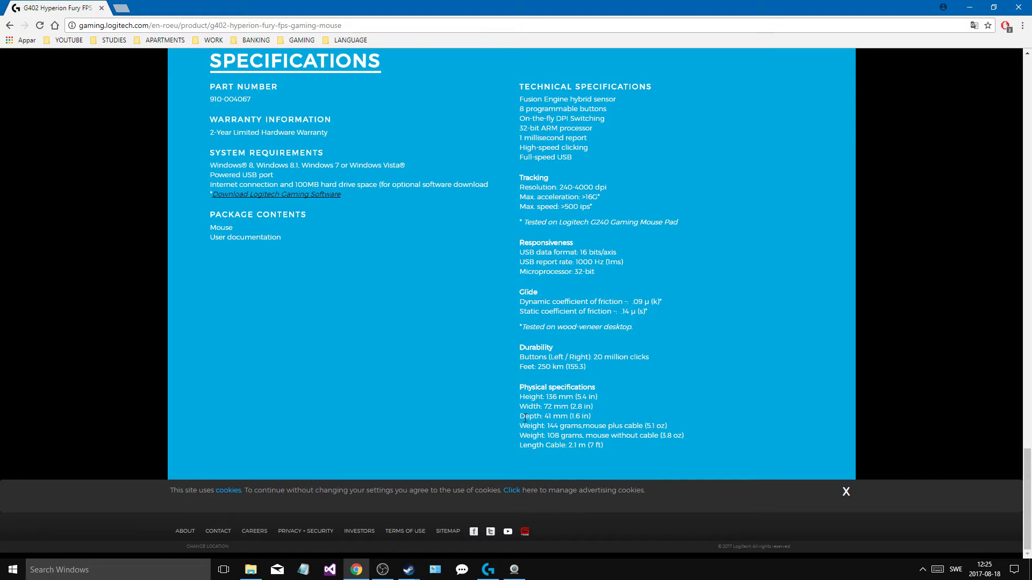
{"action": "left_click_drag", "start_coordinate": [520, 426], "coordinate": [621, 435]}
{"action": "left_click", "coordinate": [606, 433]}
{"action": "scroll", "coordinate": [657, 434], "scroll_direction": "up", "scroll_amount": 1}
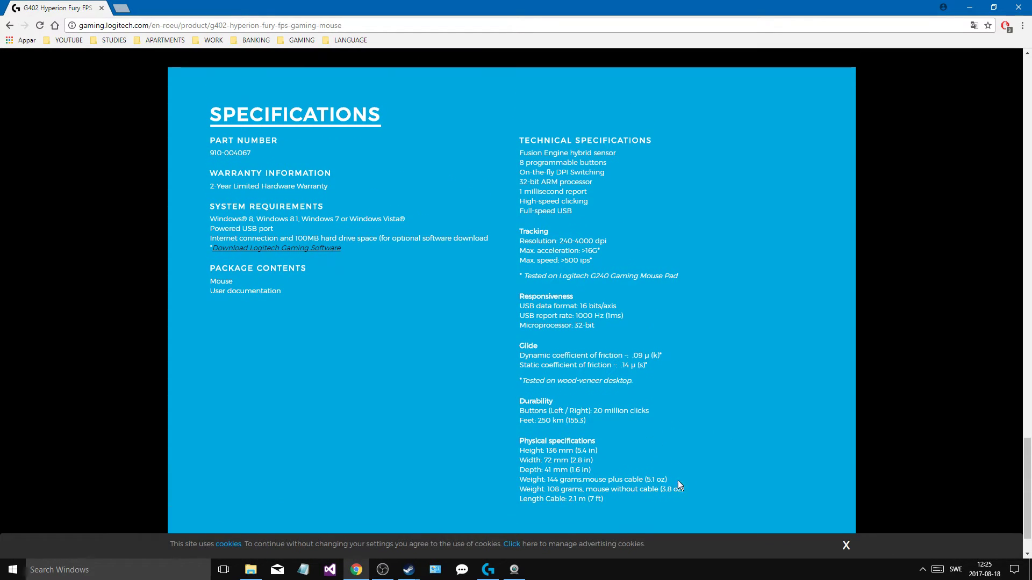
{"action": "triple_click", "coordinate": [574, 247]}
{"action": "left_click", "coordinate": [580, 245]}
{"action": "scroll", "coordinate": [586, 241], "scroll_direction": "up", "scroll_amount": 1}
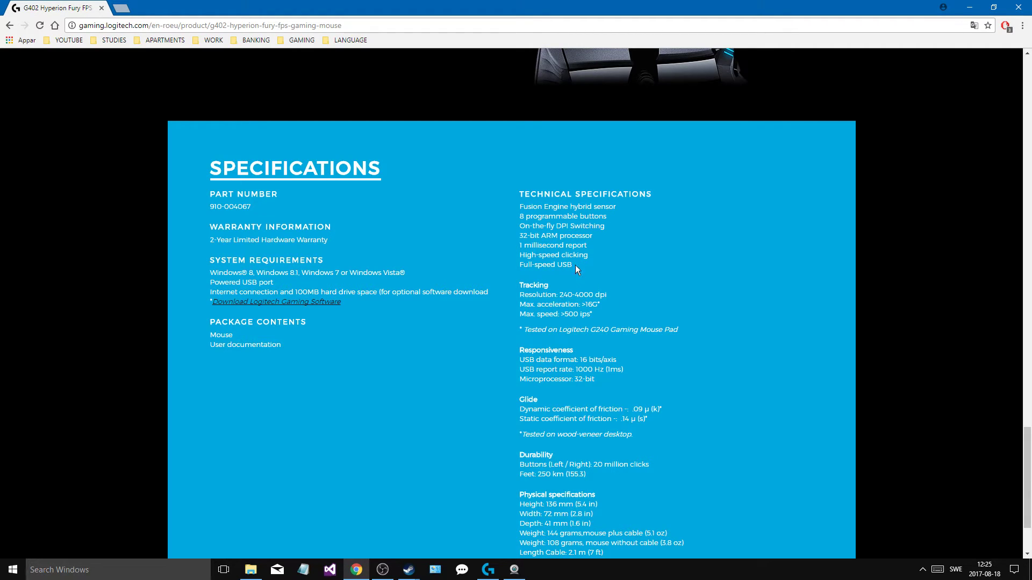
{"action": "left_click_drag", "start_coordinate": [549, 285], "coordinate": [520, 217]}
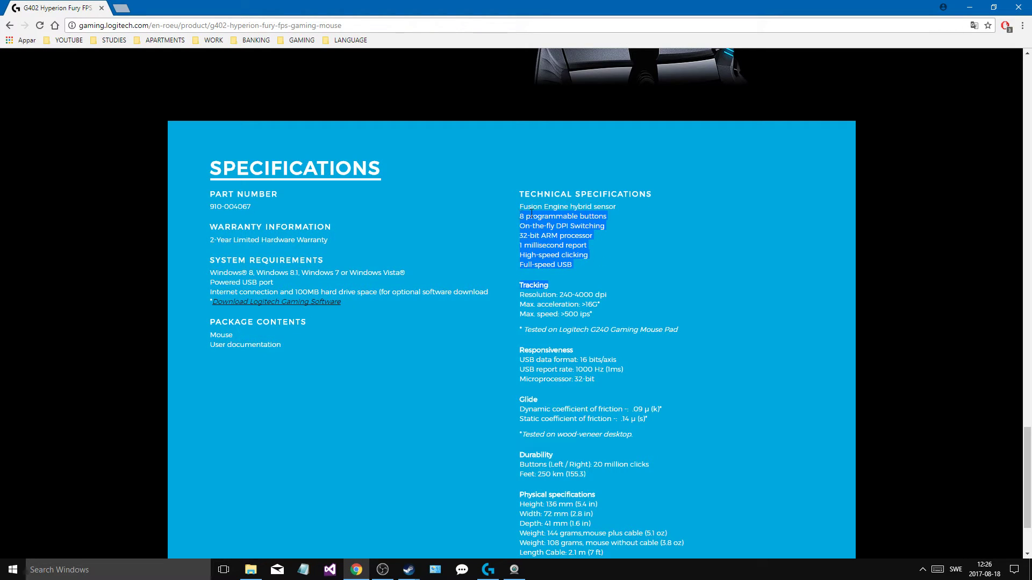
{"action": "left_click", "coordinate": [537, 214]}
{"action": "scroll", "coordinate": [671, 257], "scroll_direction": "down", "scroll_amount": 1}
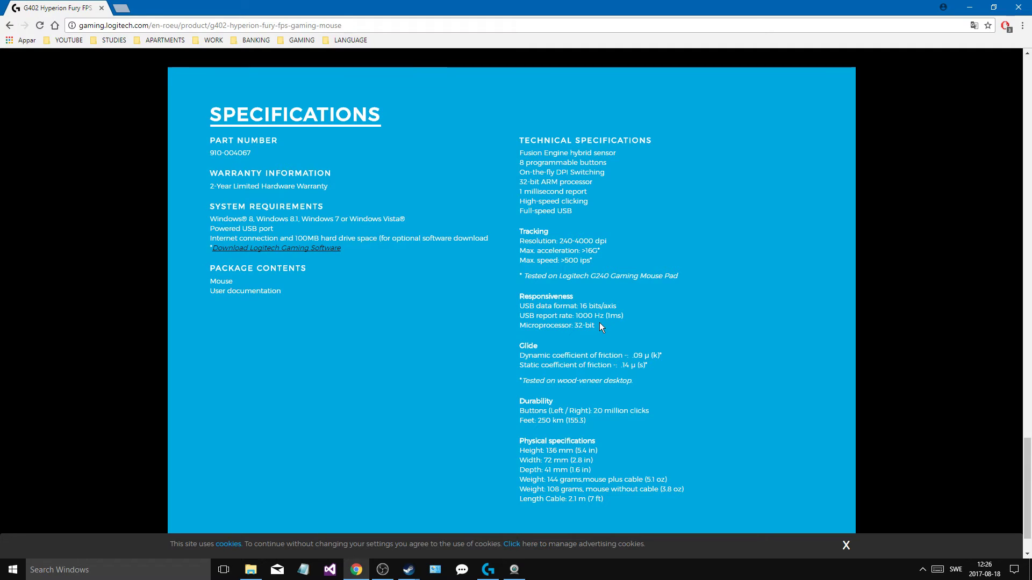
Bring up Logitech Gaming Software and show the G402's DPI and pointer settings.
{"action": "left_click", "coordinate": [486, 573]}
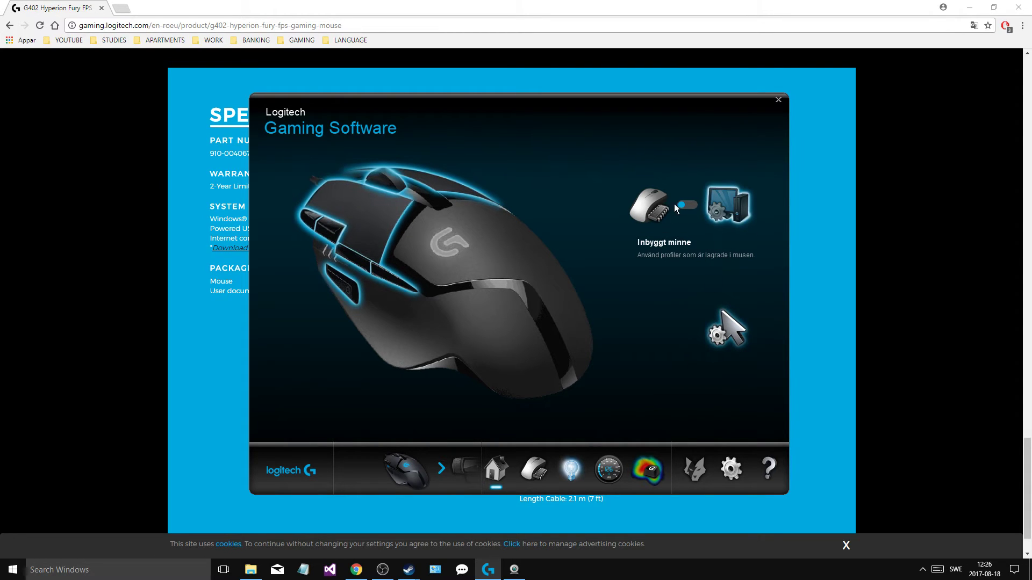
{"action": "left_click", "coordinate": [729, 338]}
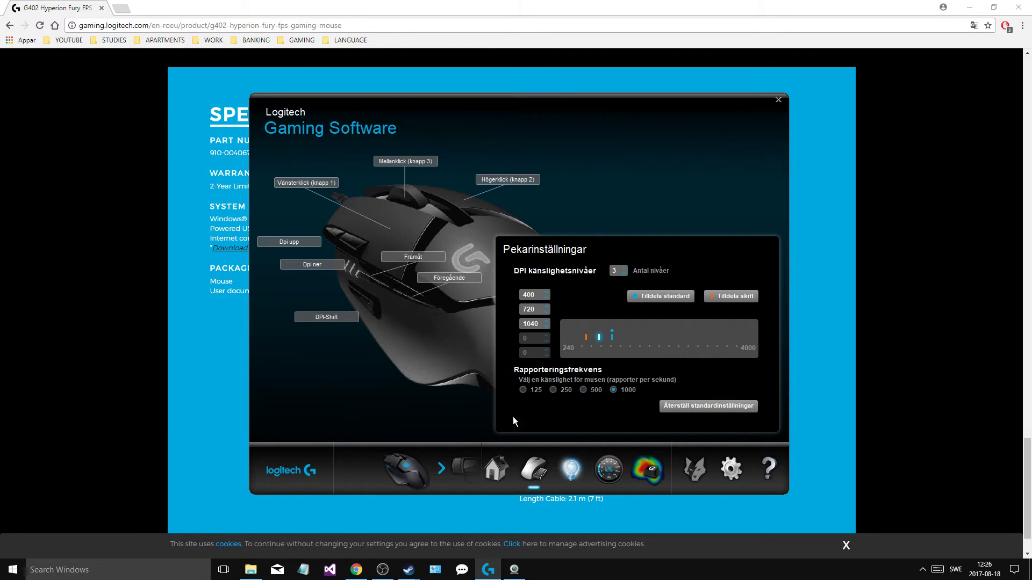
{"action": "left_click", "coordinate": [505, 472]}
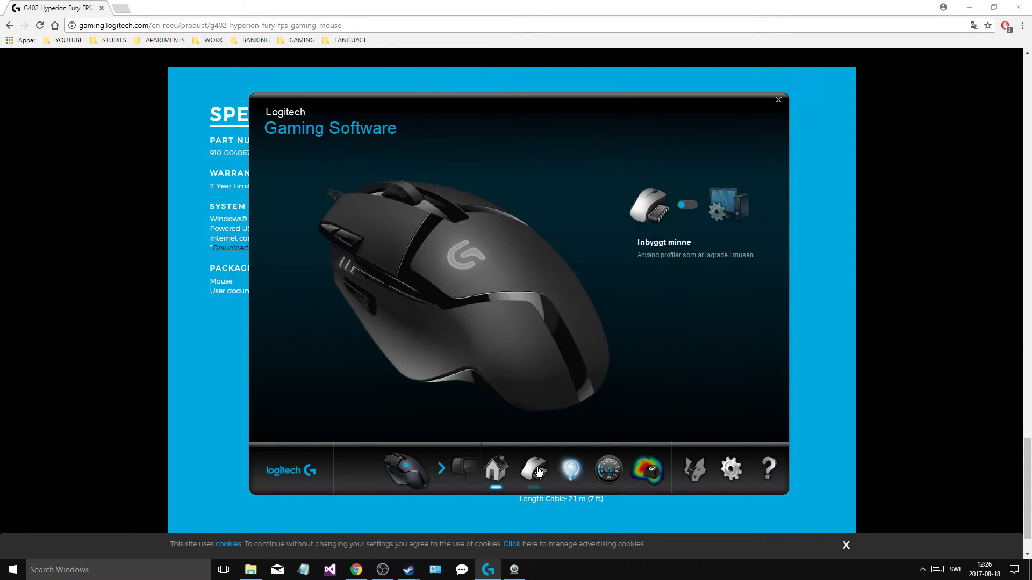
{"action": "left_click", "coordinate": [715, 322]}
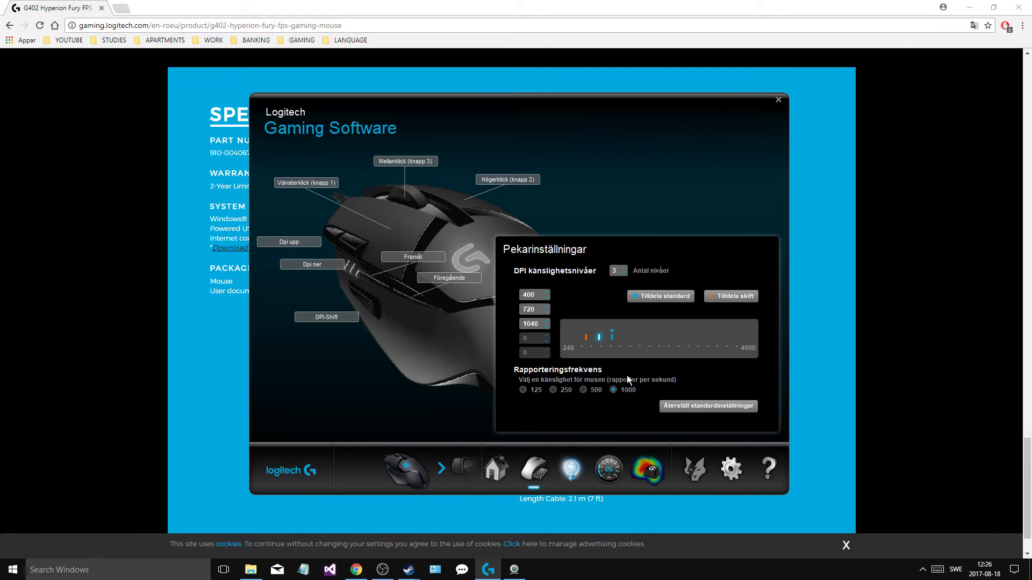
Select the DPI shift and 1040 DPI levels, then reduce the DPI levels to 3.
{"action": "left_click", "coordinate": [522, 348]}
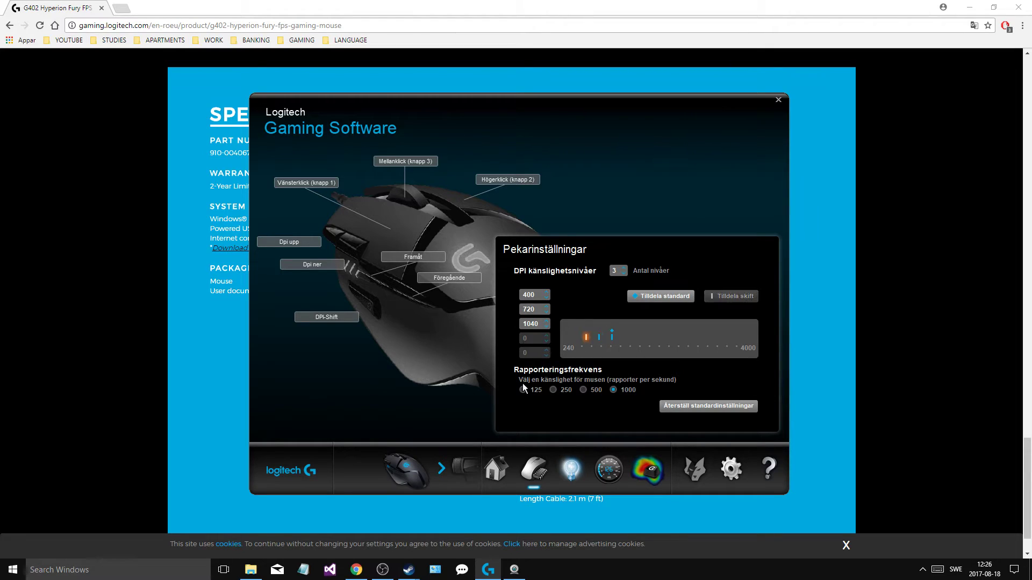
{"action": "left_click", "coordinate": [549, 354]}
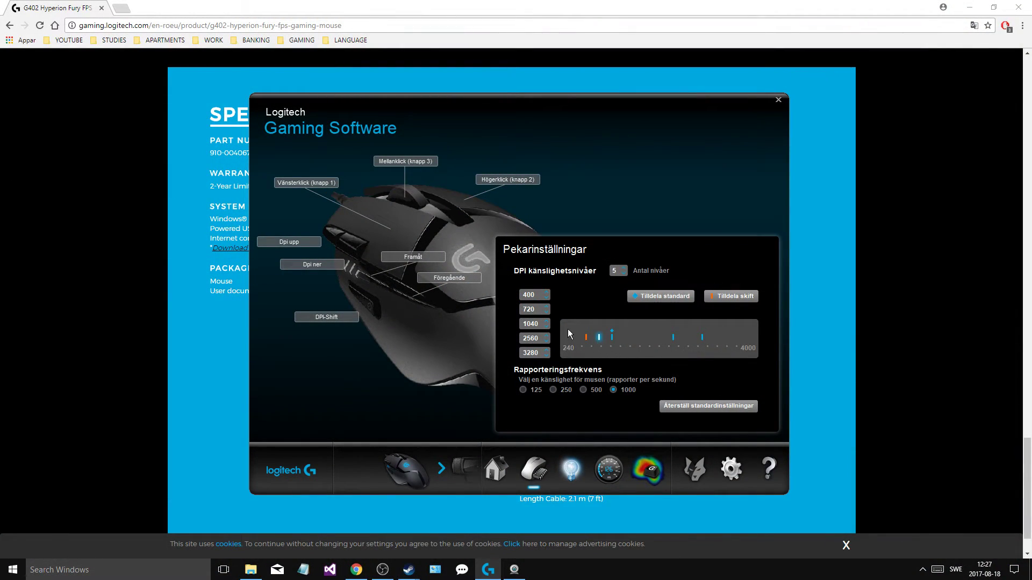
{"action": "left_click", "coordinate": [623, 274]}
{"action": "left_click", "coordinate": [623, 274]}
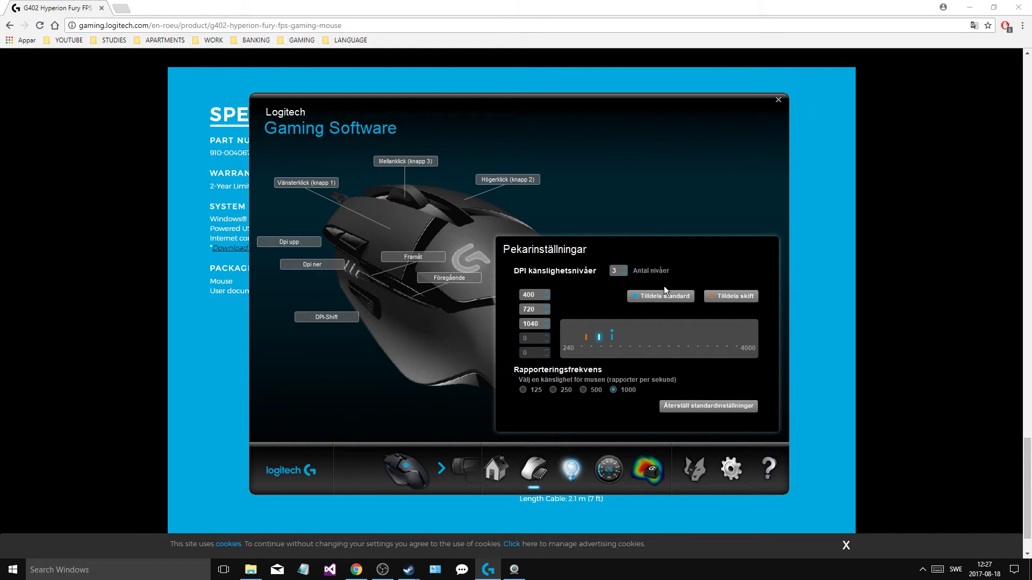
Show the G402 lighting settings: logo dimmer effect, DPI lighting and 5-minute sleep timer.
{"action": "left_click", "coordinate": [570, 472]}
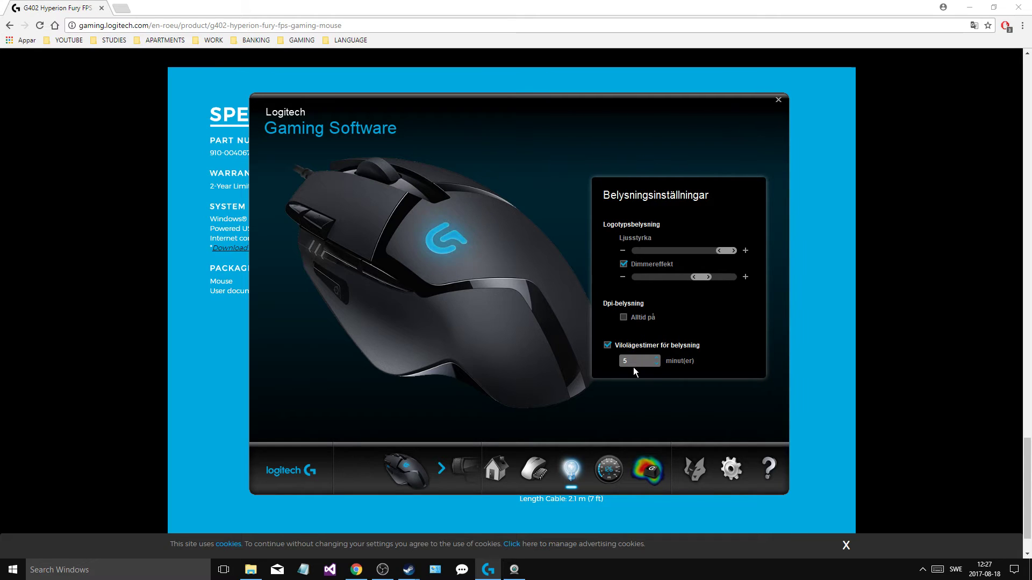
Test pointer speed with Fusion Engine off then on, then show the button-press heatmap.
{"action": "left_click", "coordinate": [608, 469]}
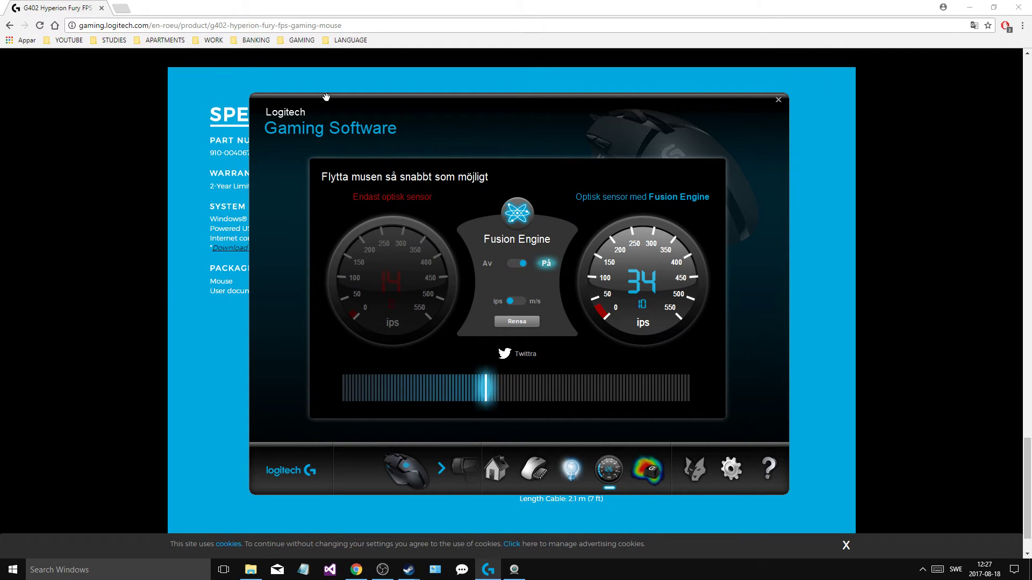
{"action": "left_click", "coordinate": [37, 161]}
{"action": "key", "text": "alt+space"}
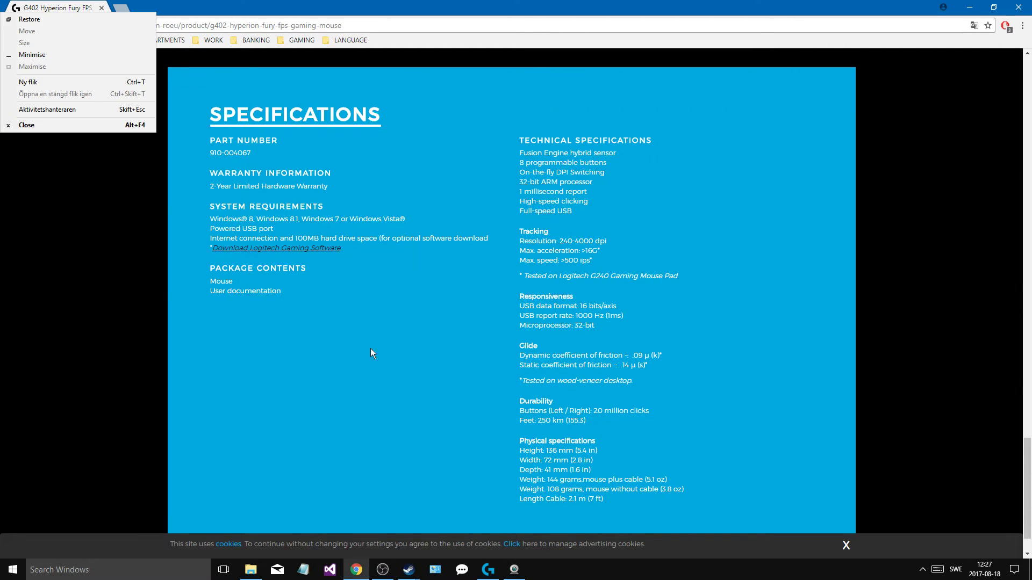
{"action": "left_click", "coordinate": [488, 569]}
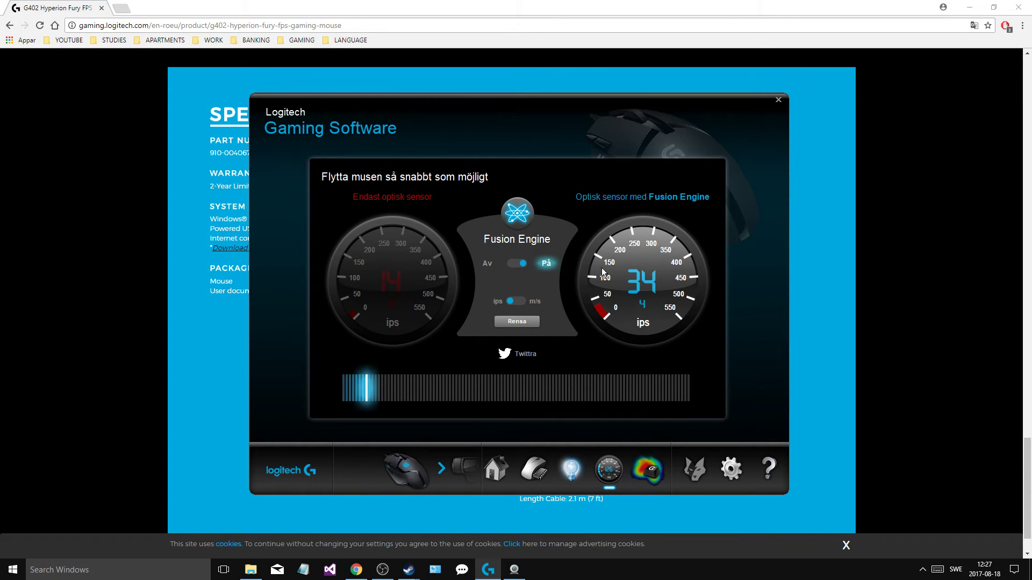
{"action": "left_click", "coordinate": [525, 269]}
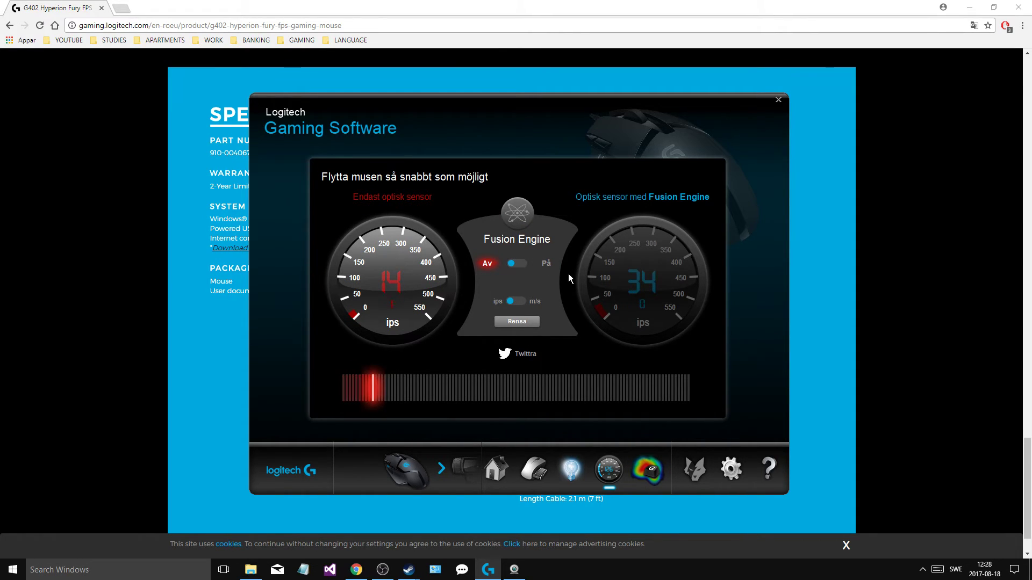
{"action": "left_click", "coordinate": [518, 269]}
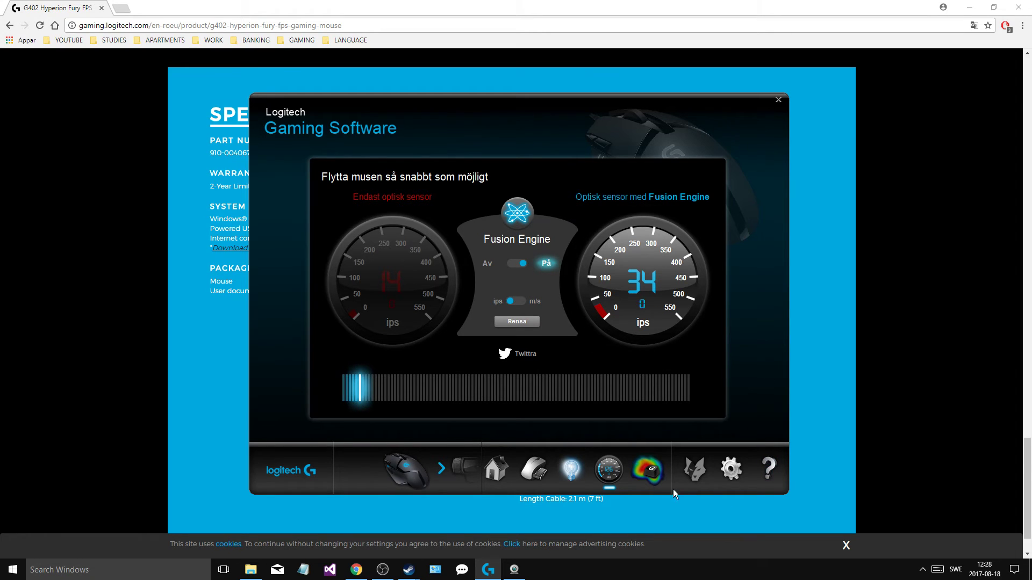
{"action": "left_click", "coordinate": [650, 471]}
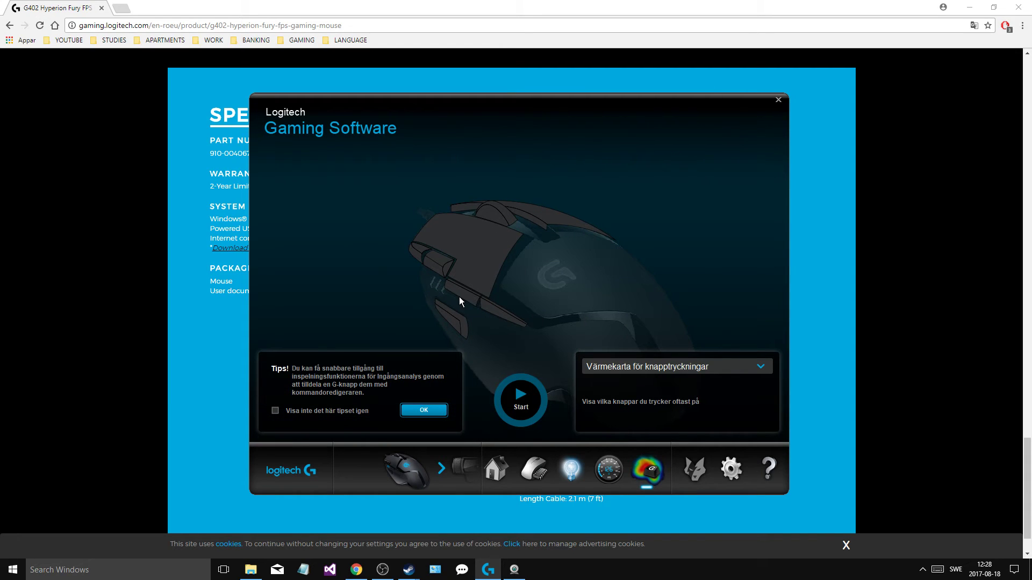
Return to pointer settings showing DPI levels 400, 720 and 1040 at 1000 report rate.
{"action": "left_click", "coordinate": [540, 475]}
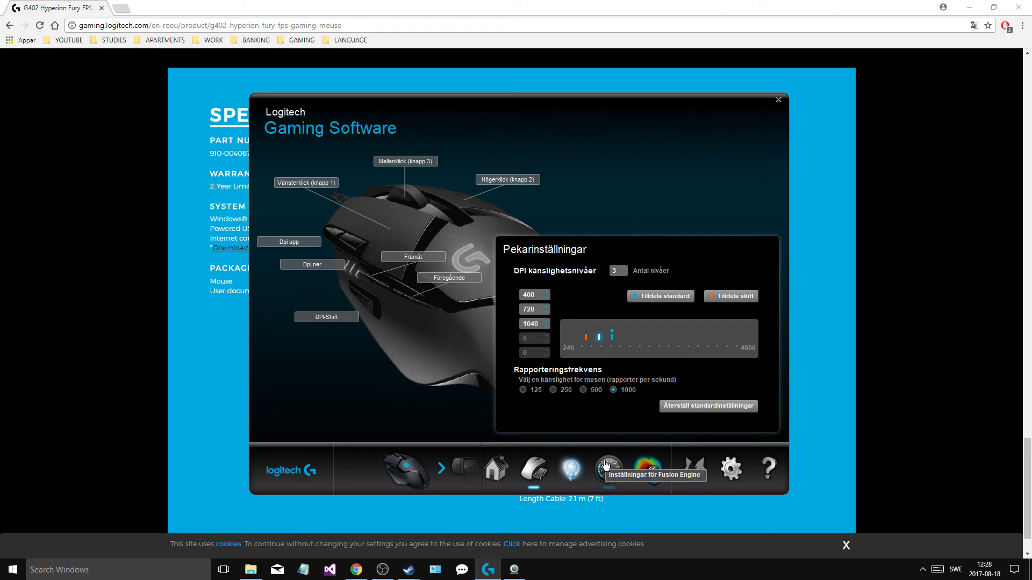